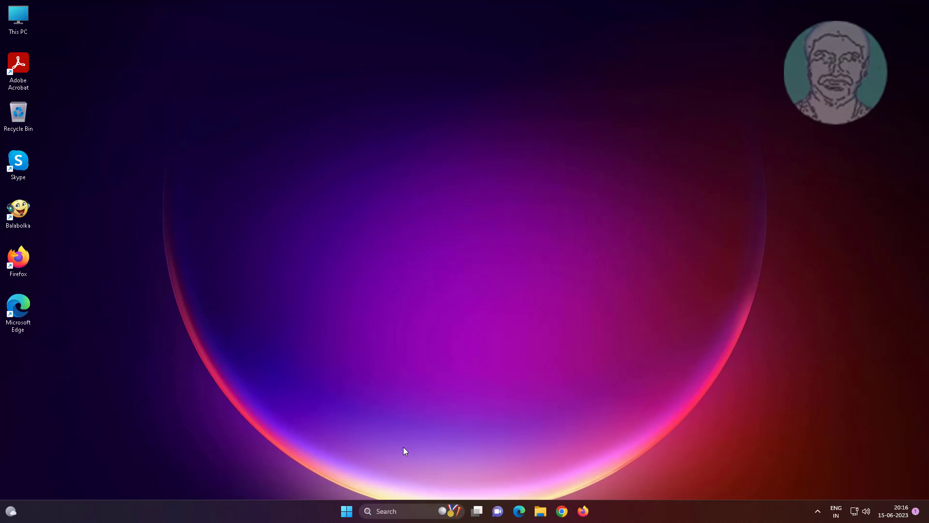
Change the Display resolution from 1920 × 1080 to 1024 × 768 and keep it.
{"action": "left_click", "coordinate": [352, 512]}
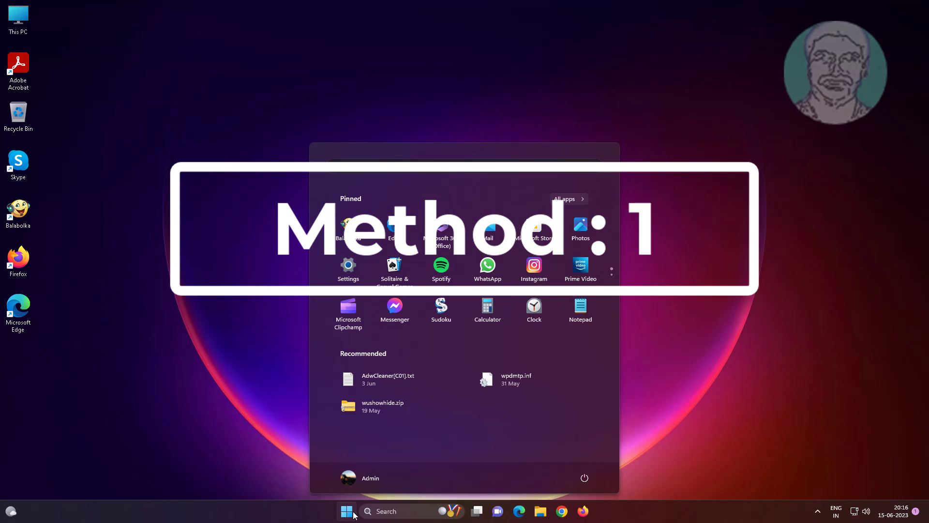
{"action": "left_click", "coordinate": [348, 267]}
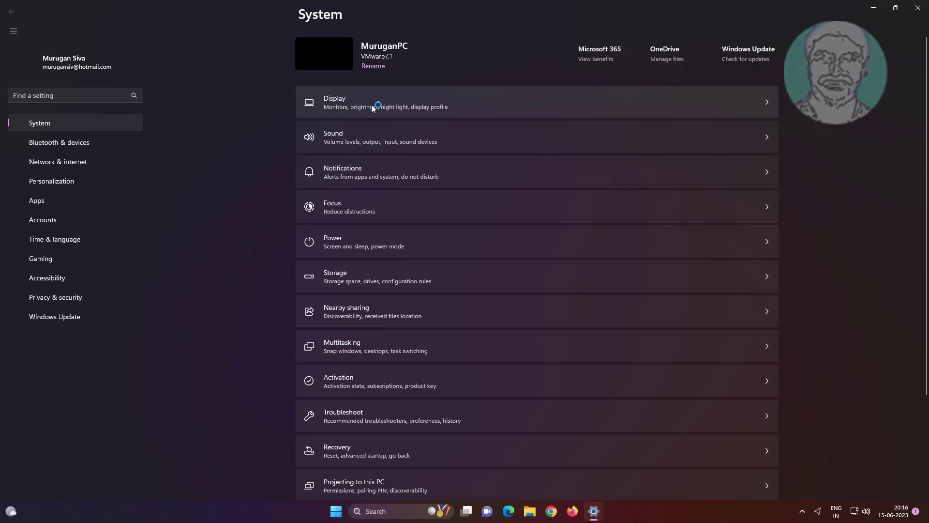
{"action": "left_click", "coordinate": [372, 107]}
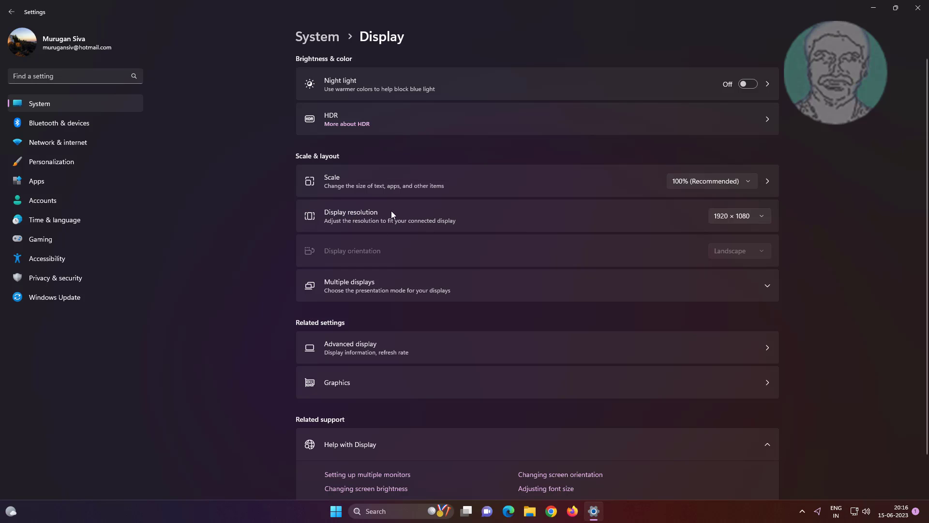
{"action": "left_click", "coordinate": [767, 214]}
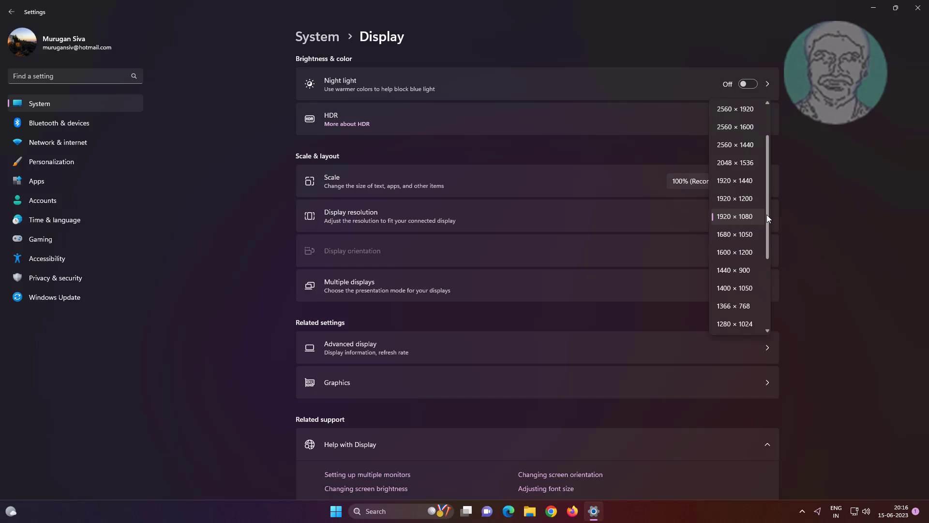
{"action": "scroll", "coordinate": [766, 218], "scroll_direction": "down", "scroll_amount": 1}
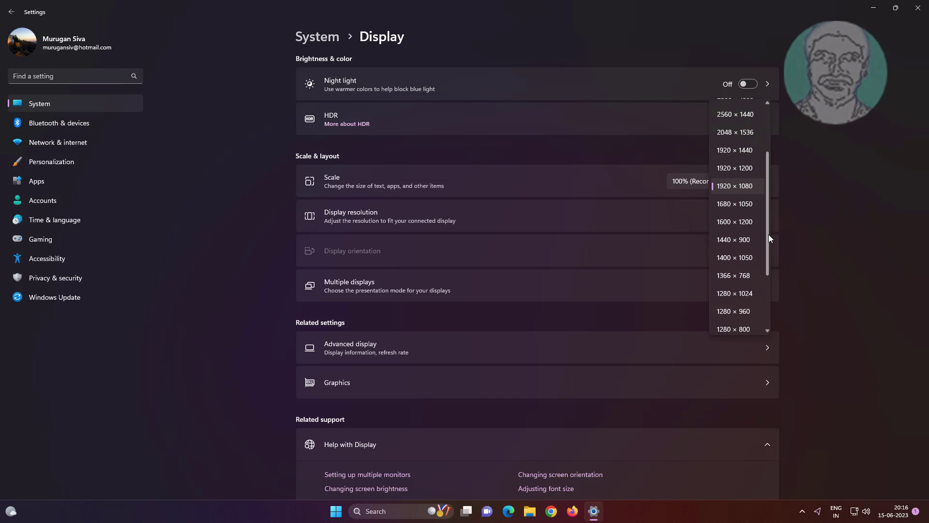
{"action": "left_click_drag", "start_coordinate": [769, 235], "coordinate": [772, 293]}
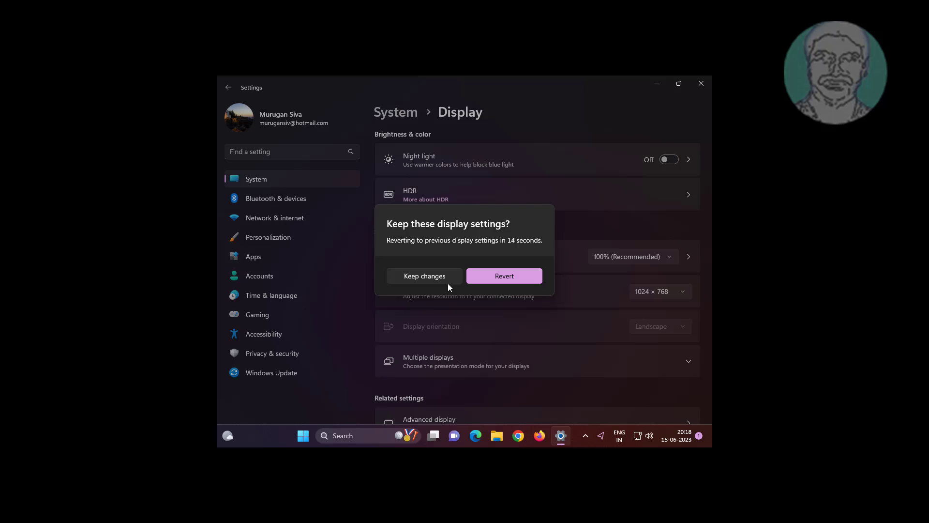
{"action": "left_click", "coordinate": [440, 277]}
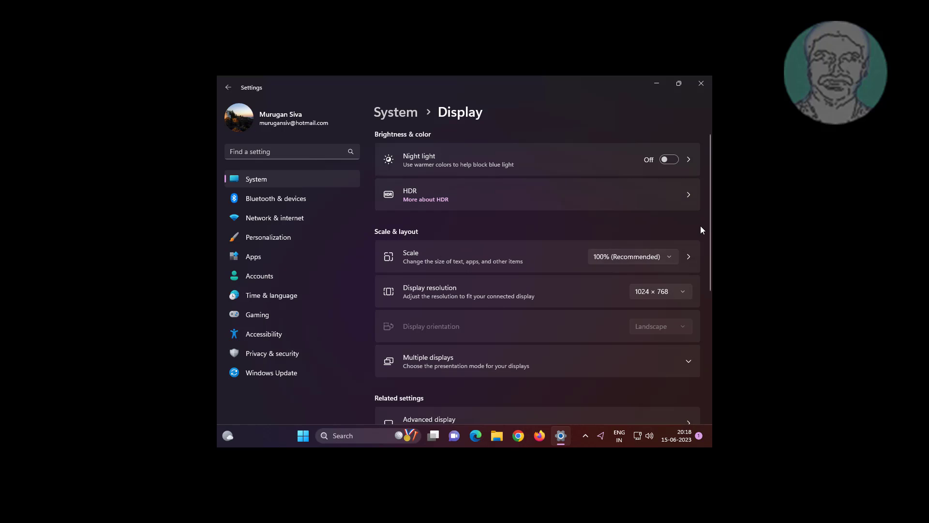
{"action": "left_click", "coordinate": [701, 85]}
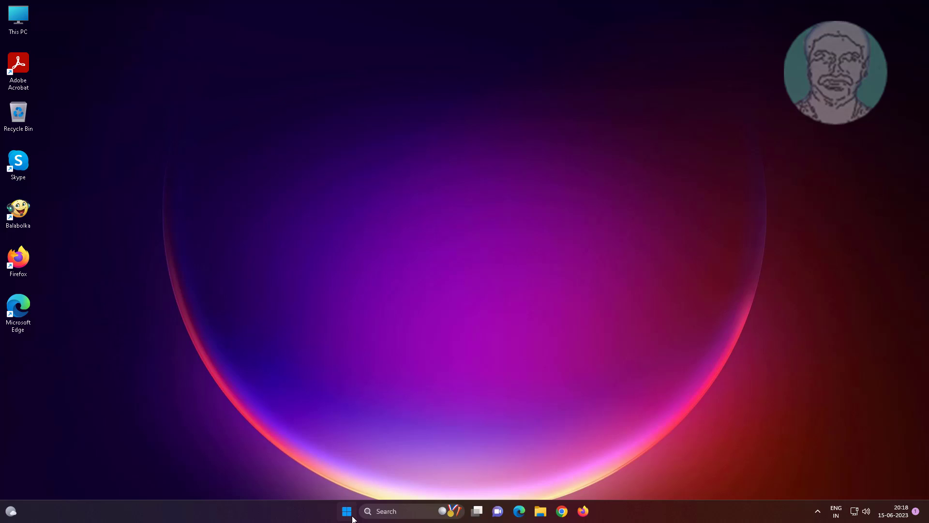
Disable the VMware SVGA 3D adapter under Display adapters in Device Manager.
{"action": "right_click", "coordinate": [347, 511]}
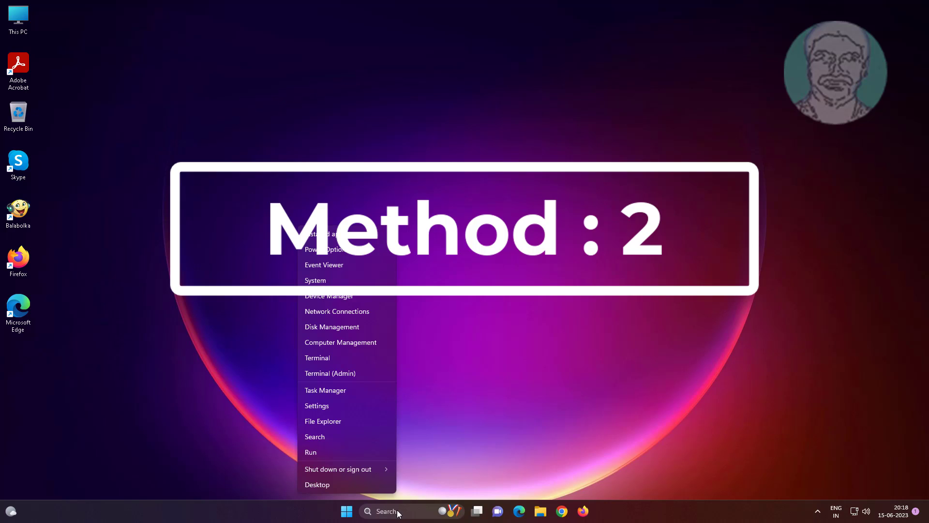
{"action": "left_click", "coordinate": [358, 296]}
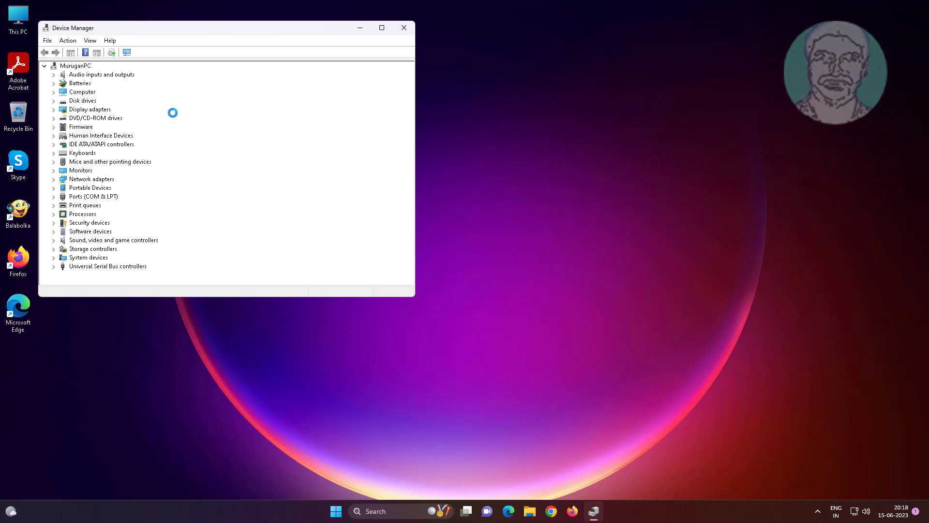
{"action": "left_click", "coordinate": [88, 109]}
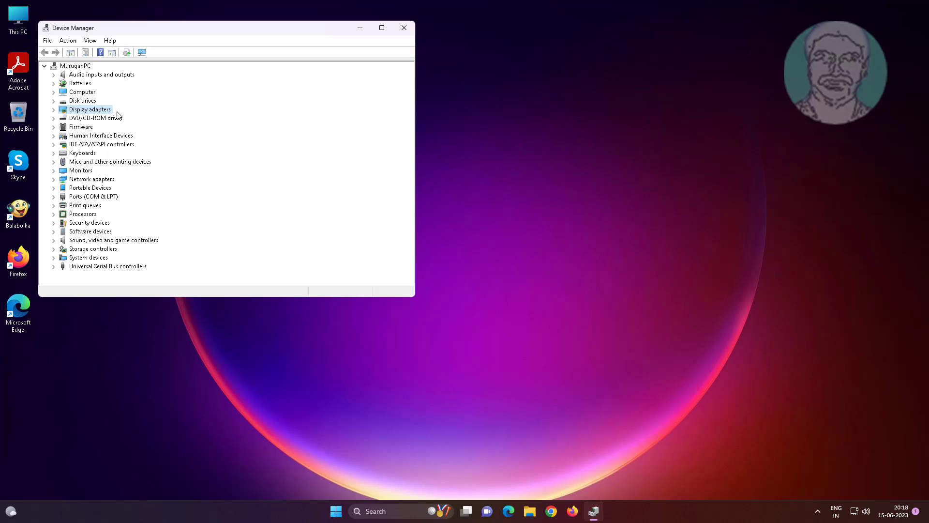
{"action": "left_click", "coordinate": [53, 109]}
{"action": "left_click", "coordinate": [112, 121]}
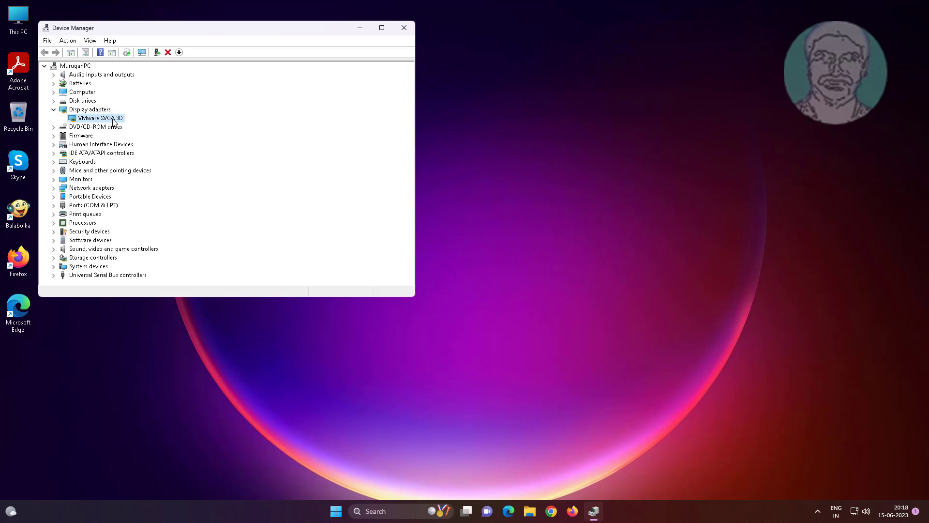
{"action": "right_click", "coordinate": [114, 122]}
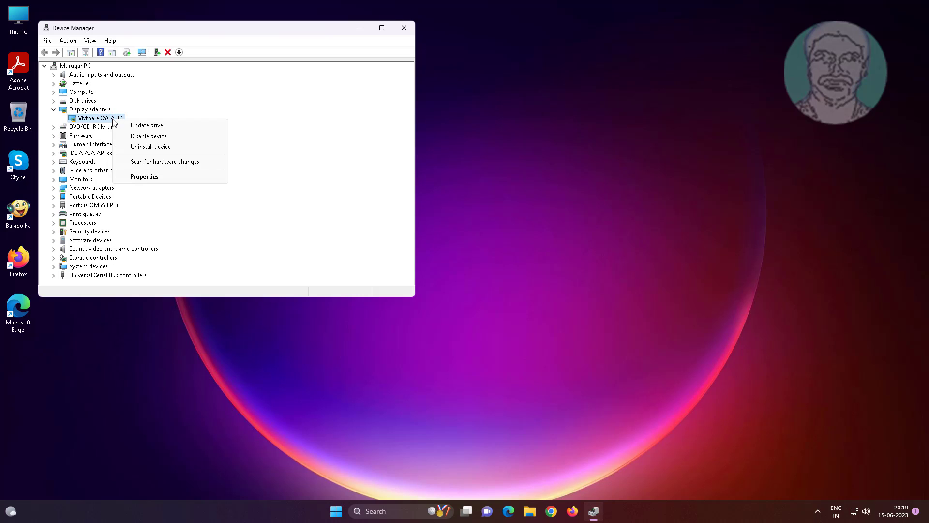
{"action": "left_click", "coordinate": [156, 138]}
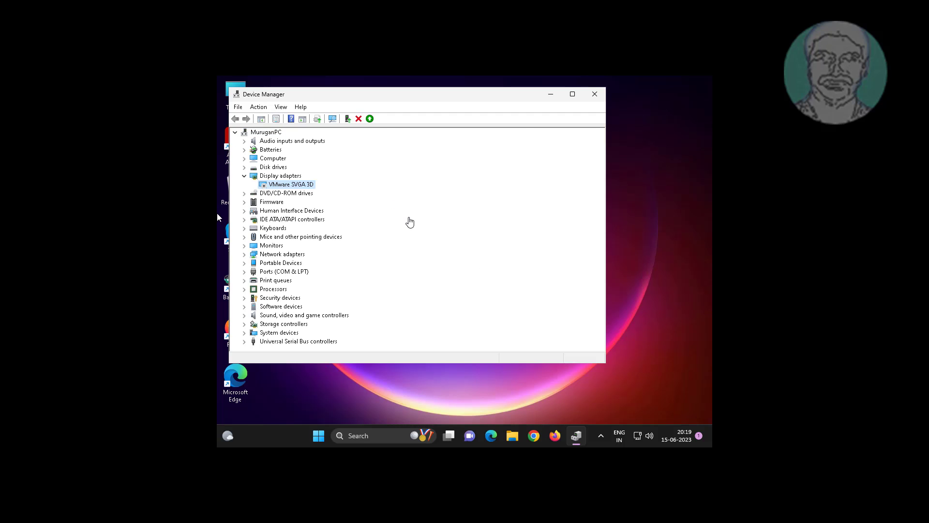
Re-enable the VMware SVGA 3D adapter and close Device Manager.
{"action": "right_click", "coordinate": [296, 185]}
{"action": "left_click", "coordinate": [332, 202]}
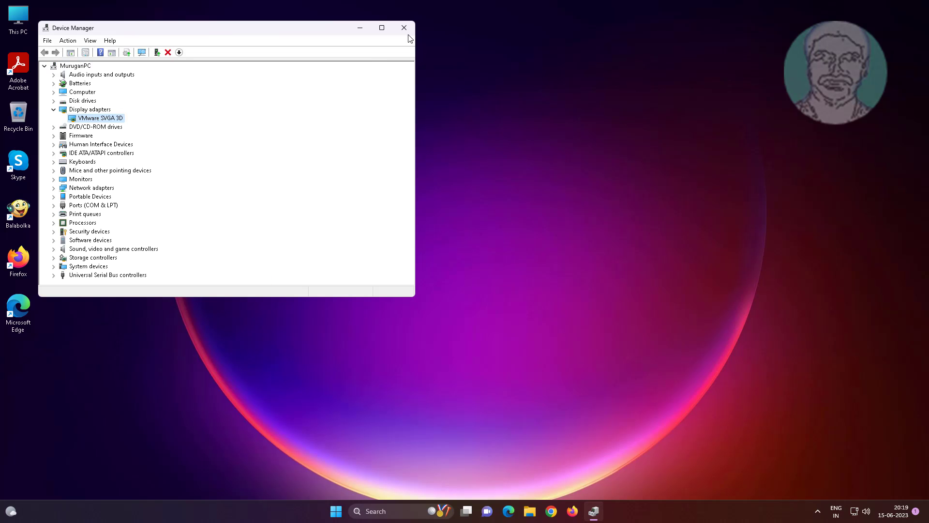
{"action": "left_click", "coordinate": [403, 27]}
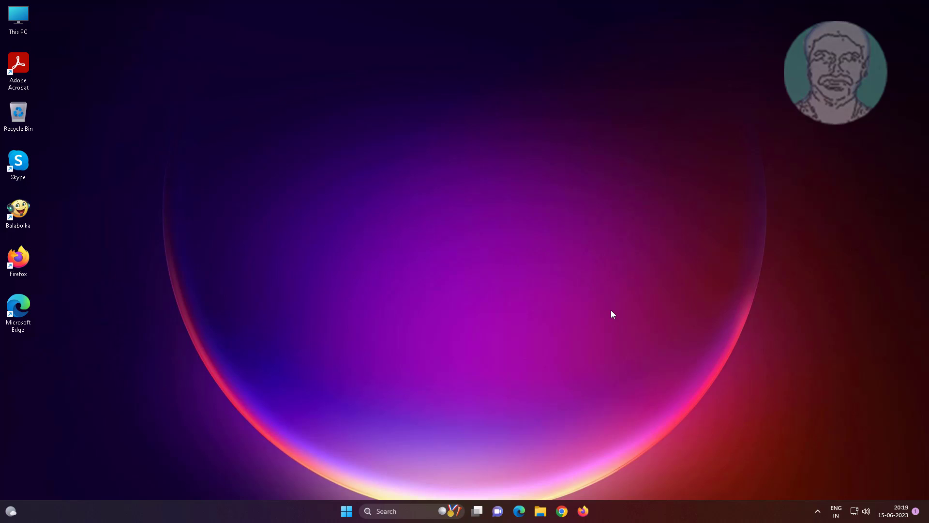
Auto-search for a VMware SVGA 3D driver update, which finds the best driver already installed.
{"action": "right_click", "coordinate": [347, 513]}
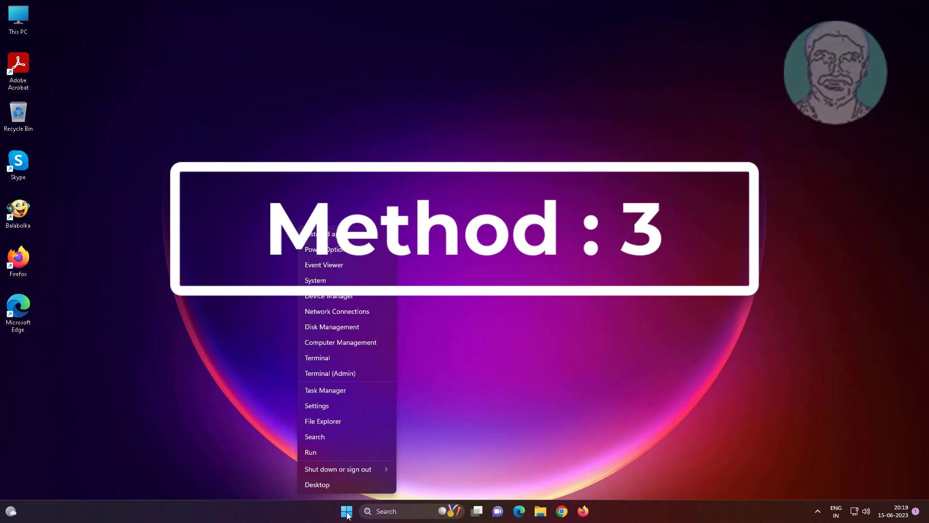
{"action": "left_click", "coordinate": [342, 296]}
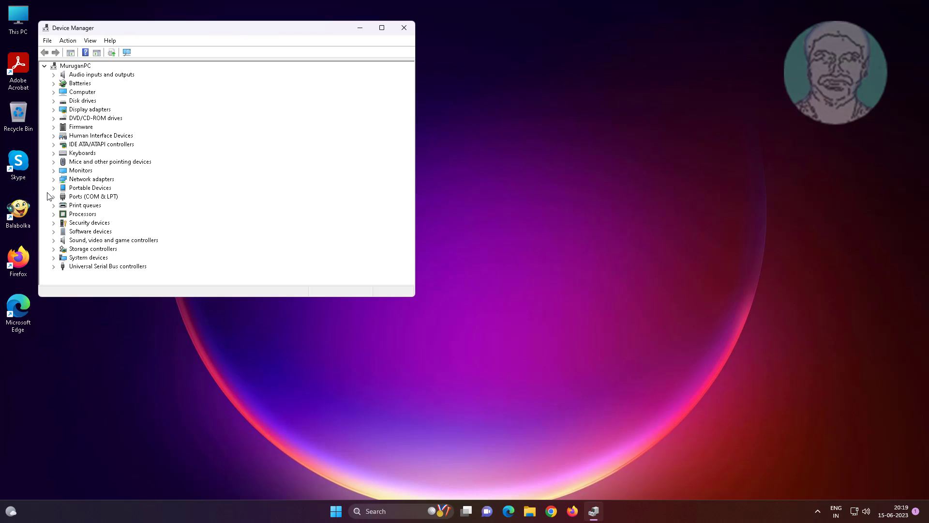
{"action": "left_click", "coordinate": [89, 110]}
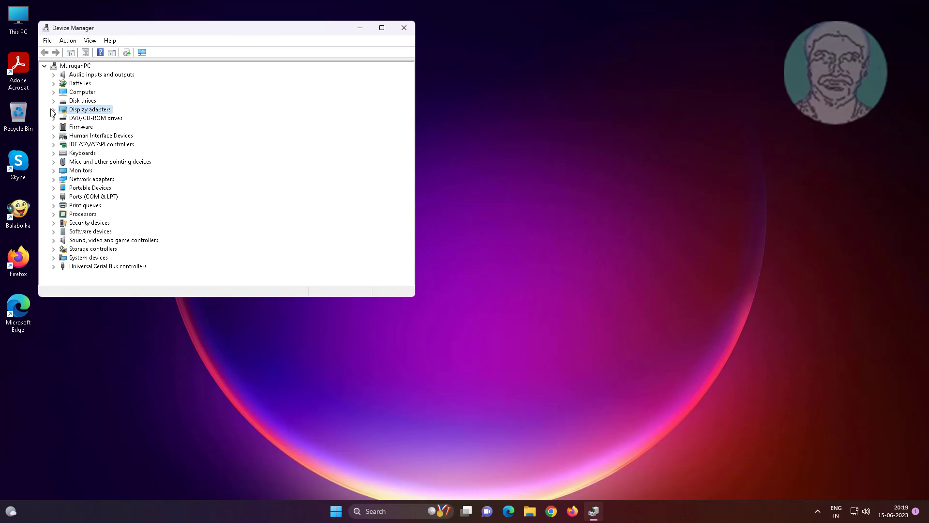
{"action": "left_click", "coordinate": [53, 109]}
{"action": "left_click", "coordinate": [109, 119]}
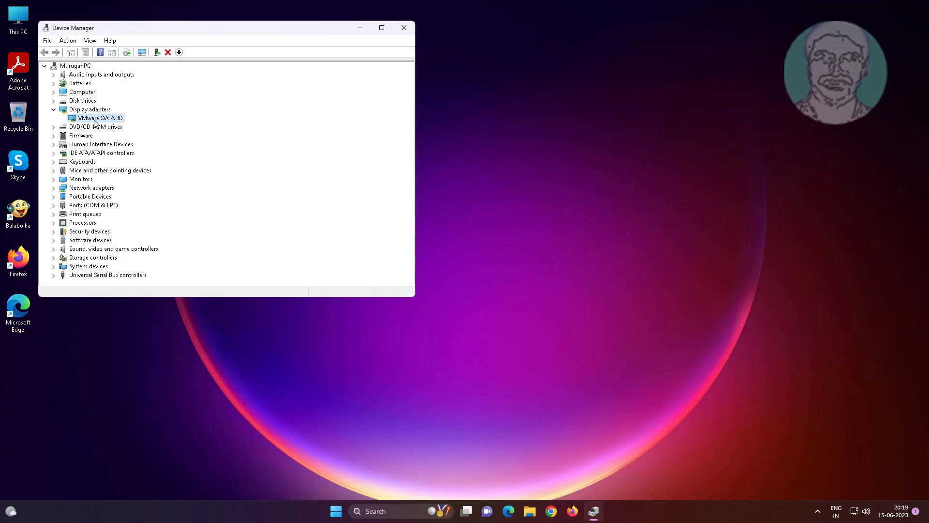
{"action": "right_click", "coordinate": [113, 122]}
{"action": "left_click", "coordinate": [155, 127]}
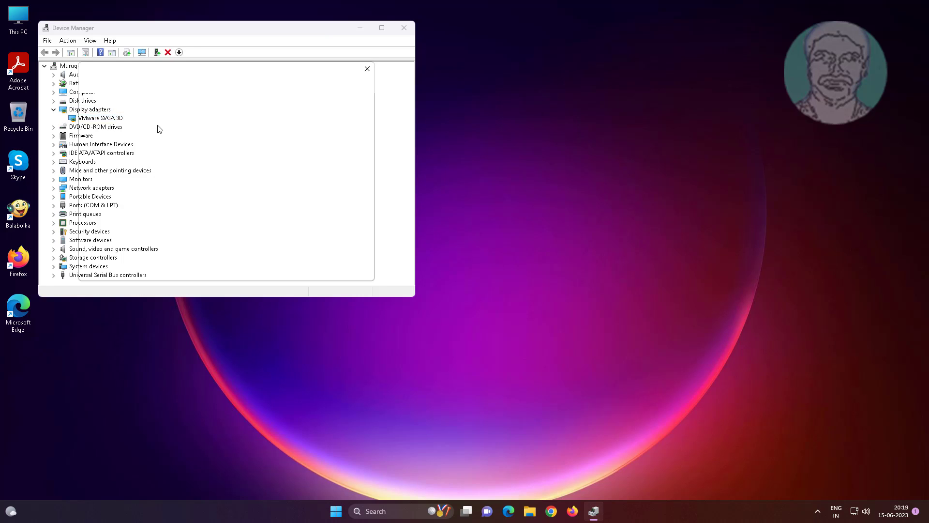
{"action": "left_click", "coordinate": [254, 146]}
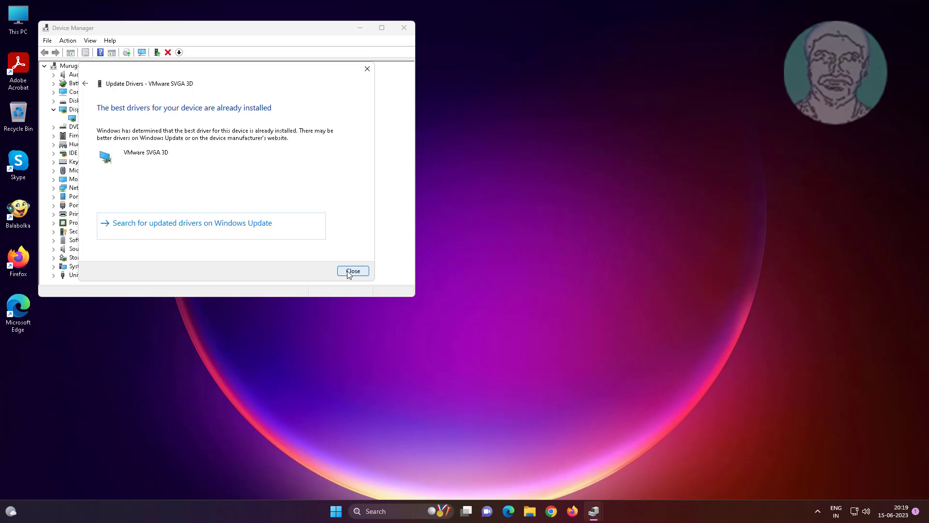
{"action": "left_click", "coordinate": [356, 274]}
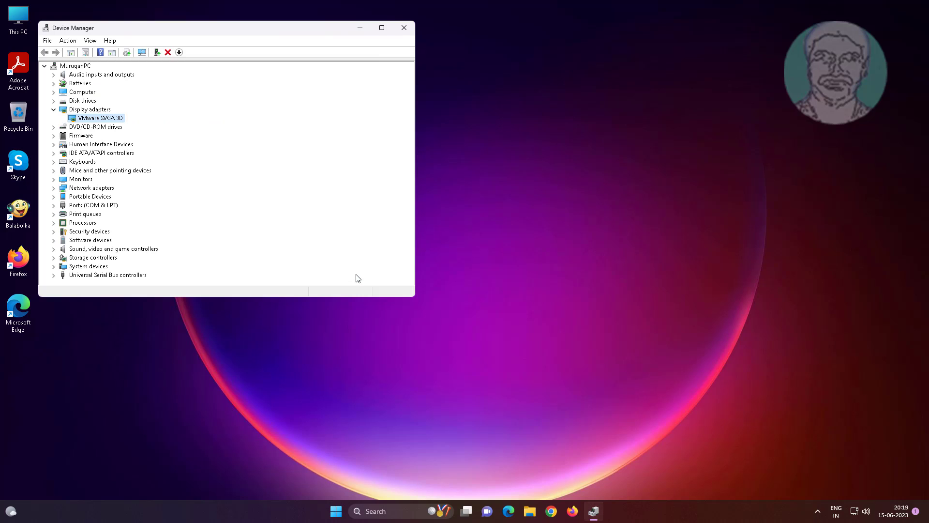
{"action": "left_click", "coordinate": [405, 28]}
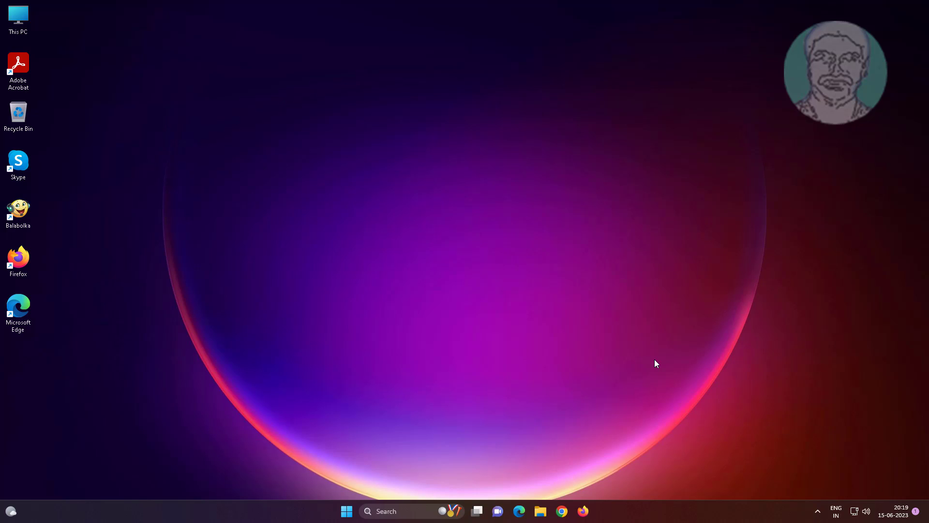
Switch from the Balanced to the High performance plan via the 'edit power plan' search.
{"action": "left_click", "coordinate": [404, 507]}
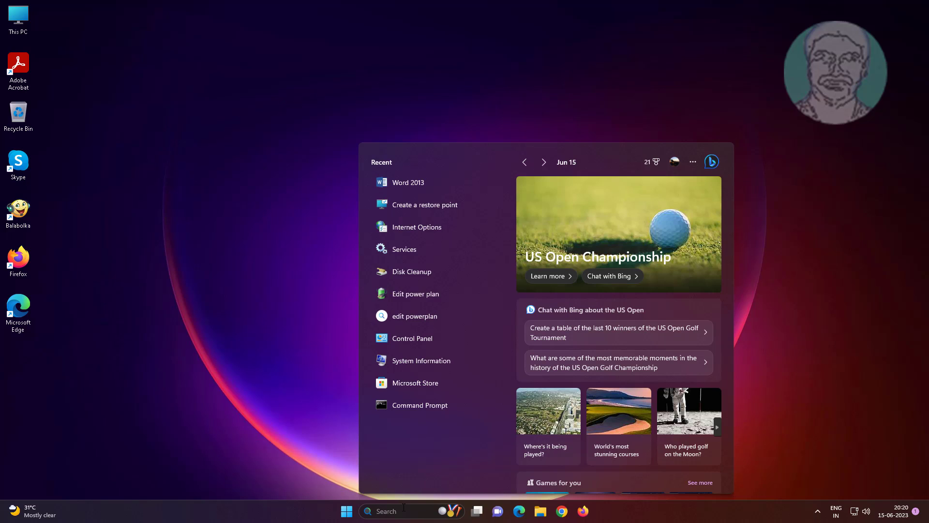
{"action": "type", "text": "edit"}
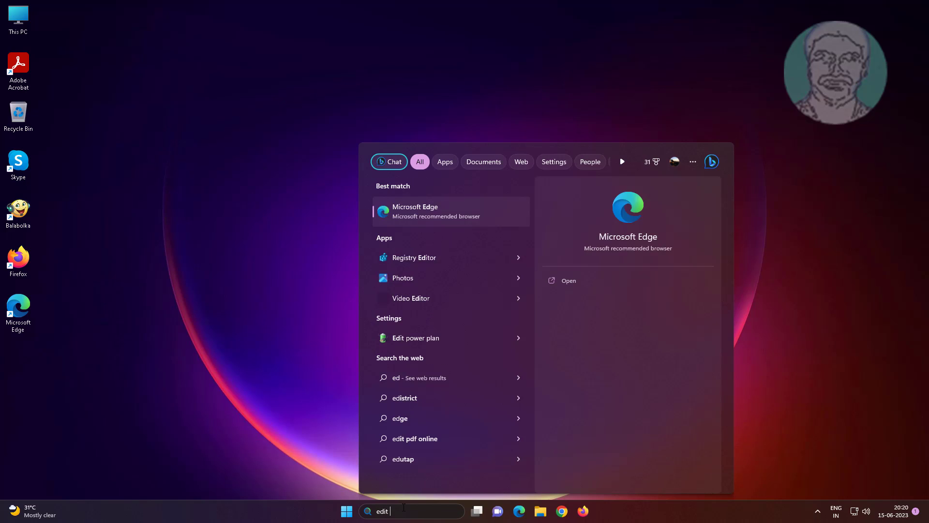
{"action": "type", "text": " power plan"}
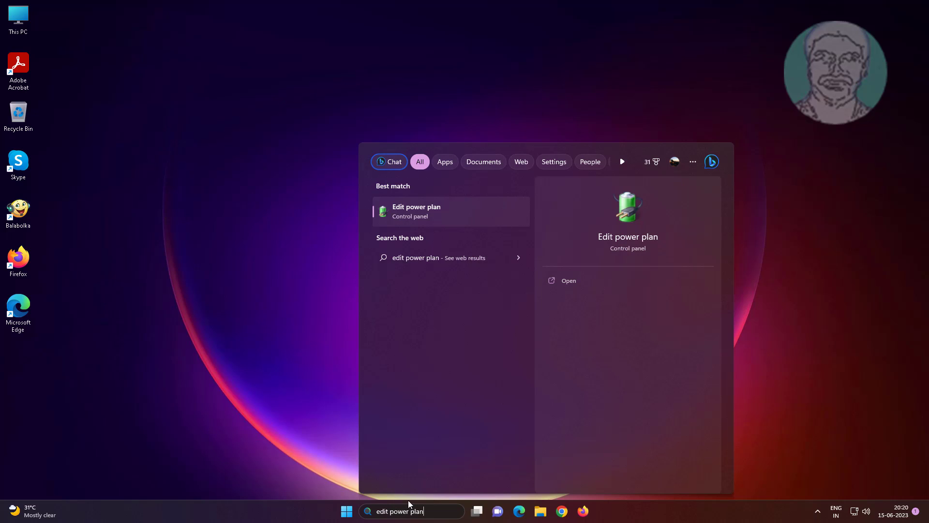
{"action": "left_click", "coordinate": [423, 215]}
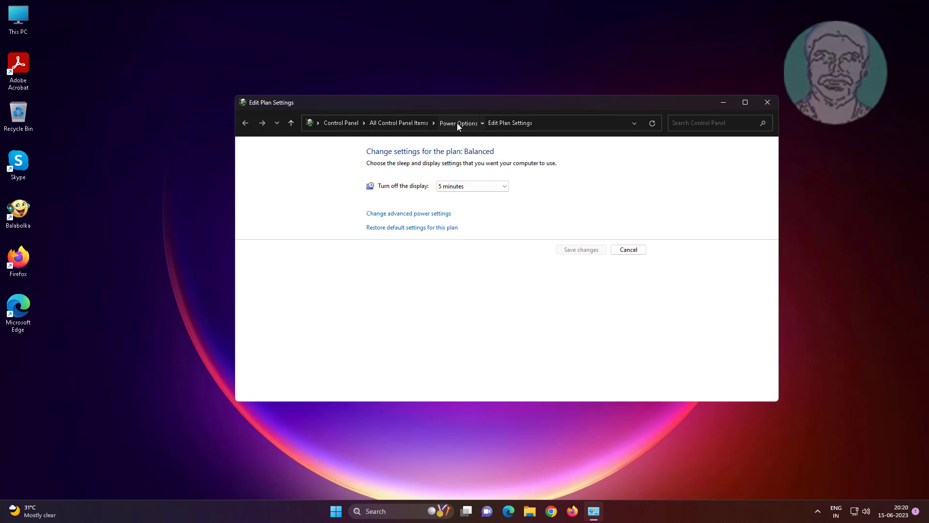
{"action": "left_click", "coordinate": [457, 122]}
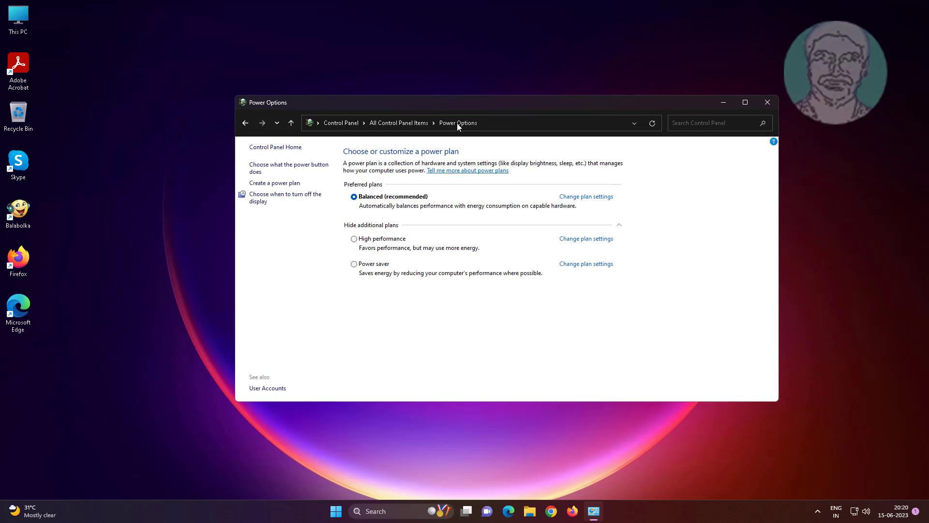
{"action": "left_click", "coordinate": [356, 240]}
{"action": "left_click", "coordinate": [767, 102]}
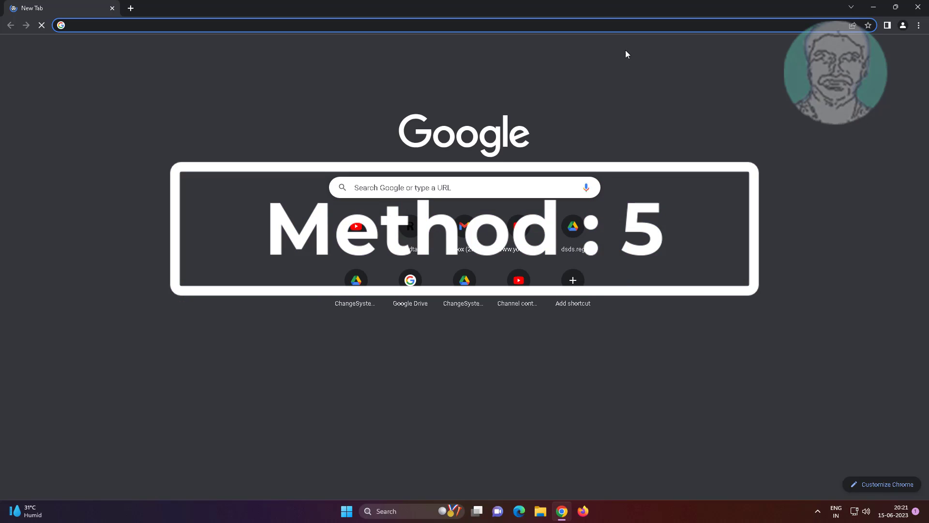
Search 'overwatch supported video cards' in Chrome to reach Blizzard's Supported Video Cards article.
{"action": "left_click", "coordinate": [138, 24]}
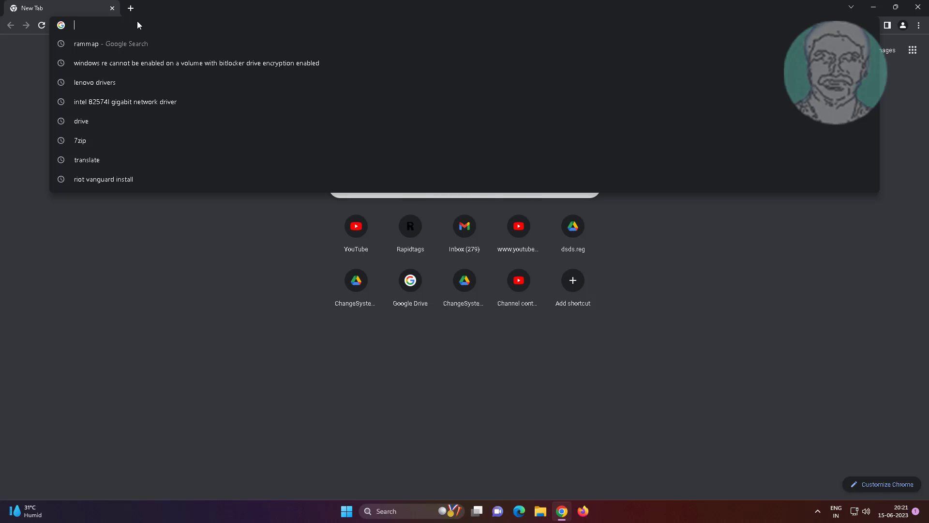
{"action": "type", "text": "overwat"}
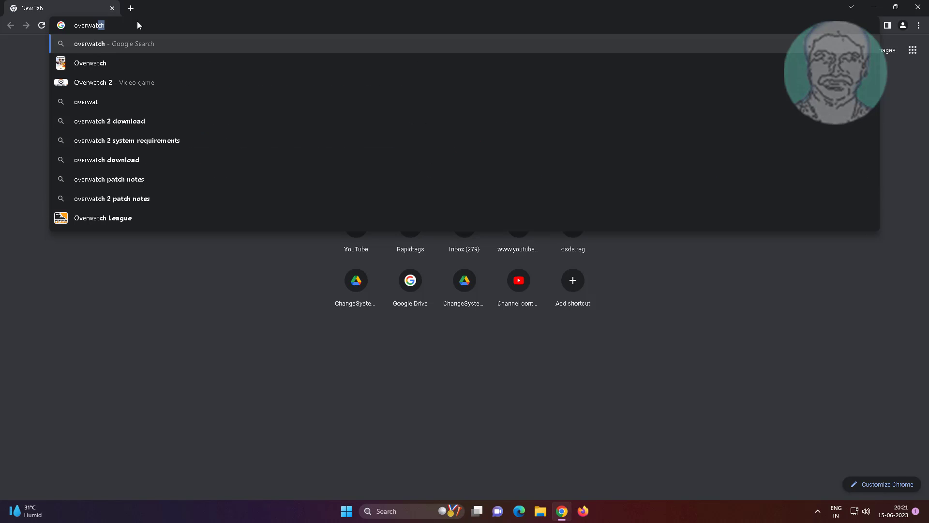
{"action": "type", "text": "ch suppor"}
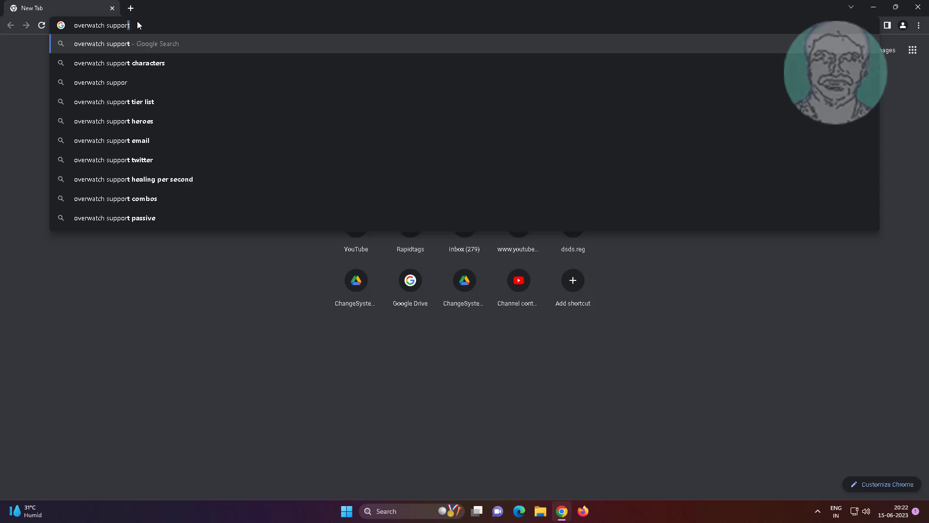
{"action": "type", "text": "ted video "}
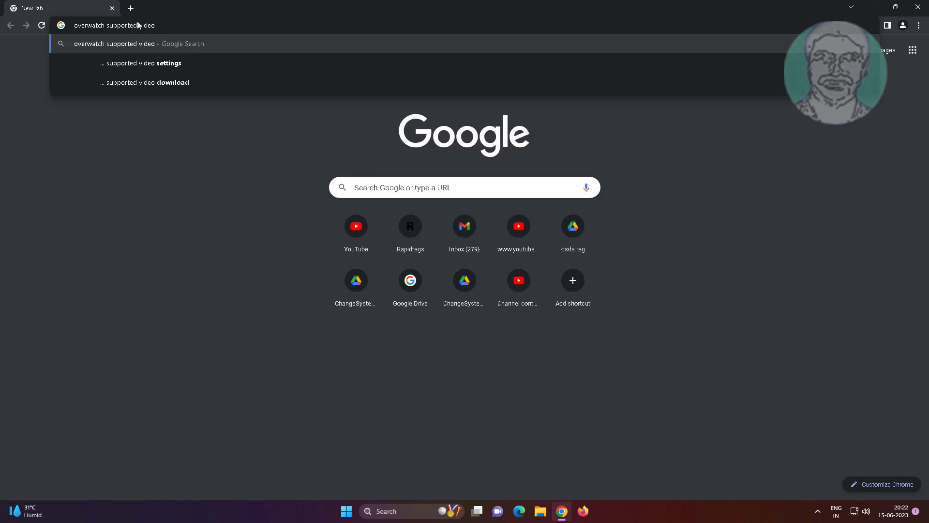
{"action": "type", "text": "cards"}
{"action": "key", "text": "Return"}
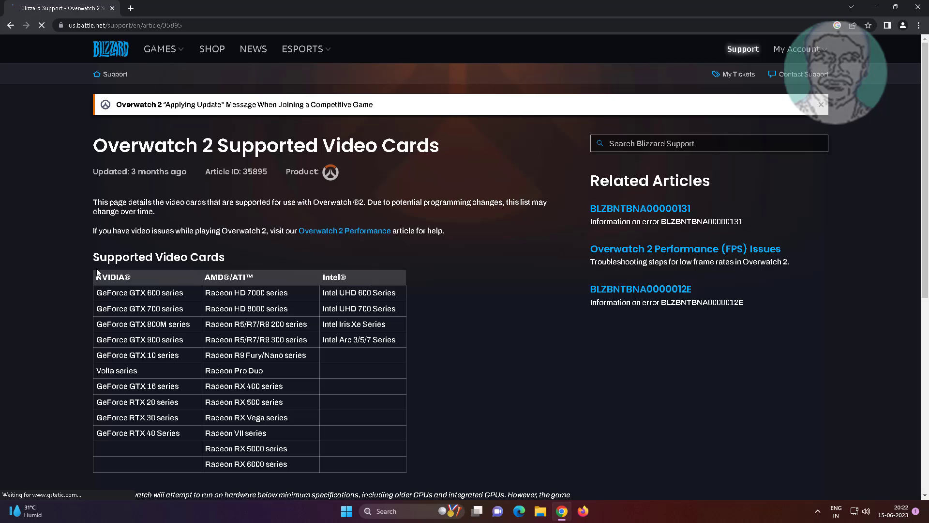
{"action": "left_click_drag", "start_coordinate": [94, 260], "coordinate": [226, 262]}
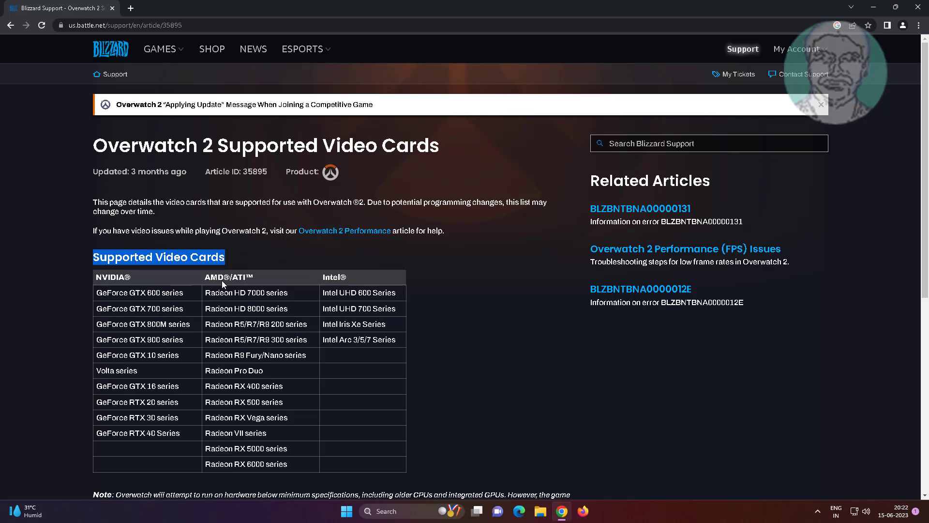
{"action": "left_click_drag", "start_coordinate": [209, 294], "coordinate": [275, 433]}
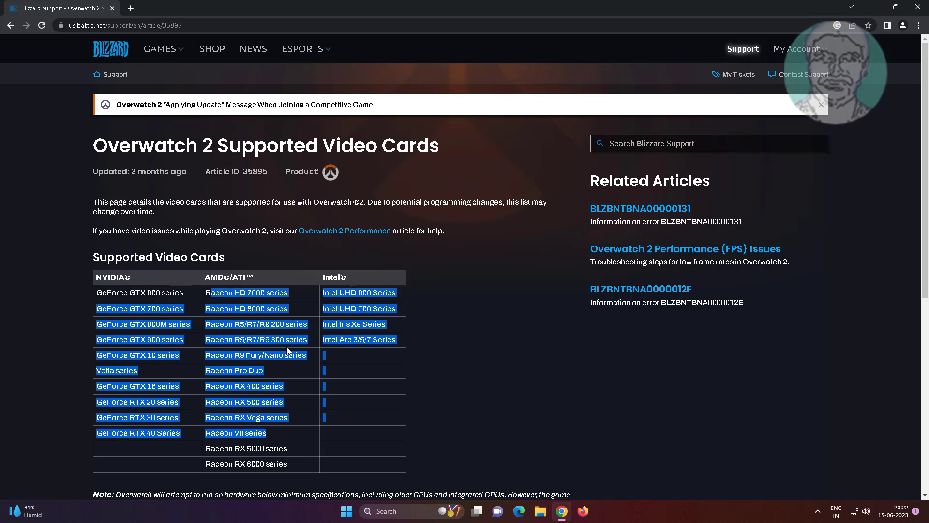
{"action": "left_click", "coordinate": [333, 288]}
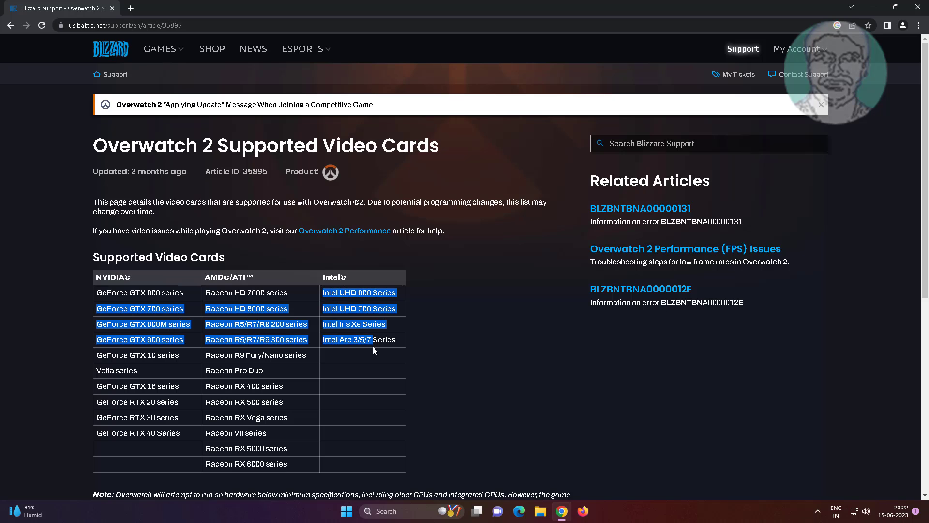